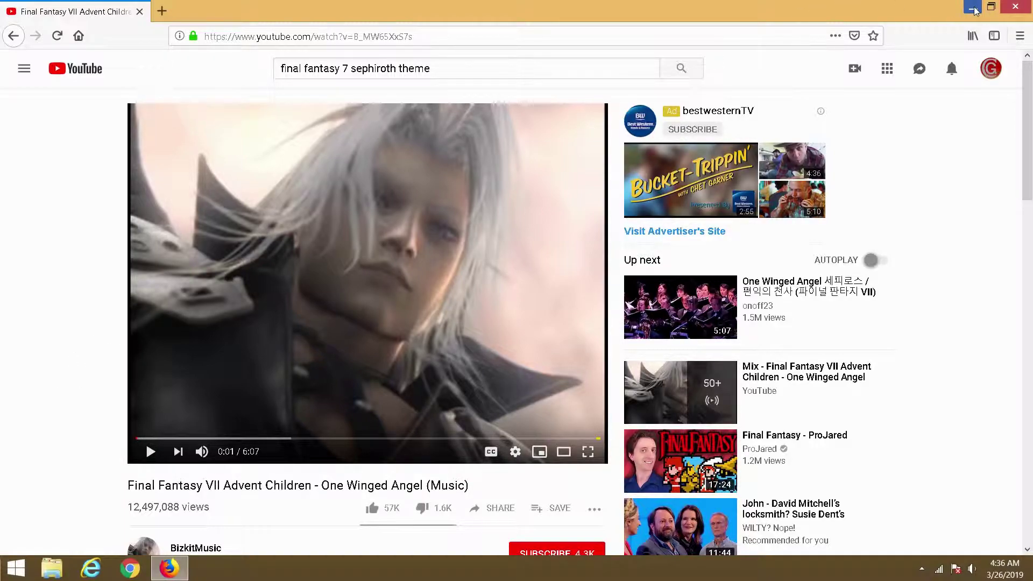
- Close the browser and preview the recorded desktop video in the media player, including a spot near its end
click(1009, 6)
double_click(183, 24)
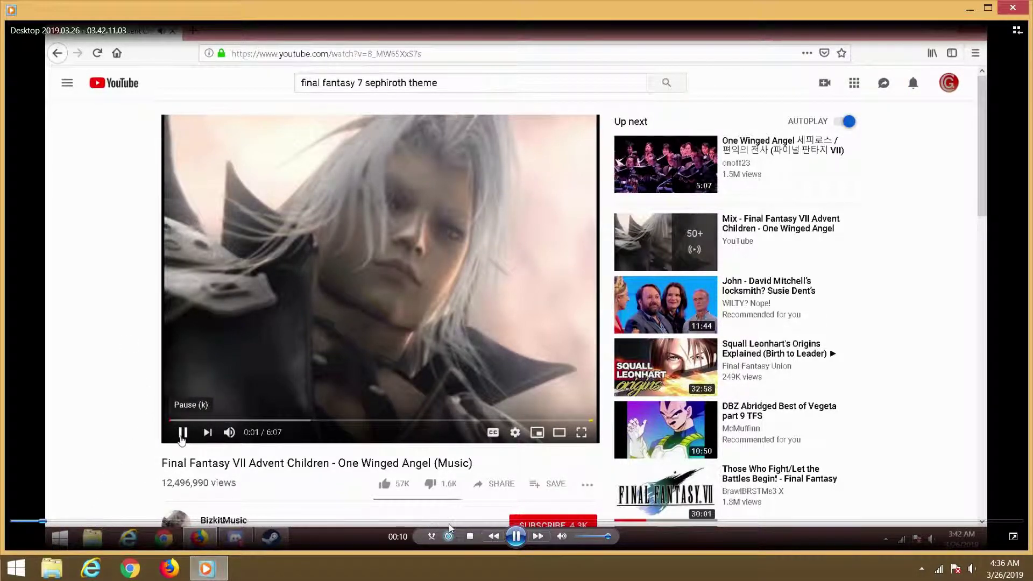
click(957, 522)
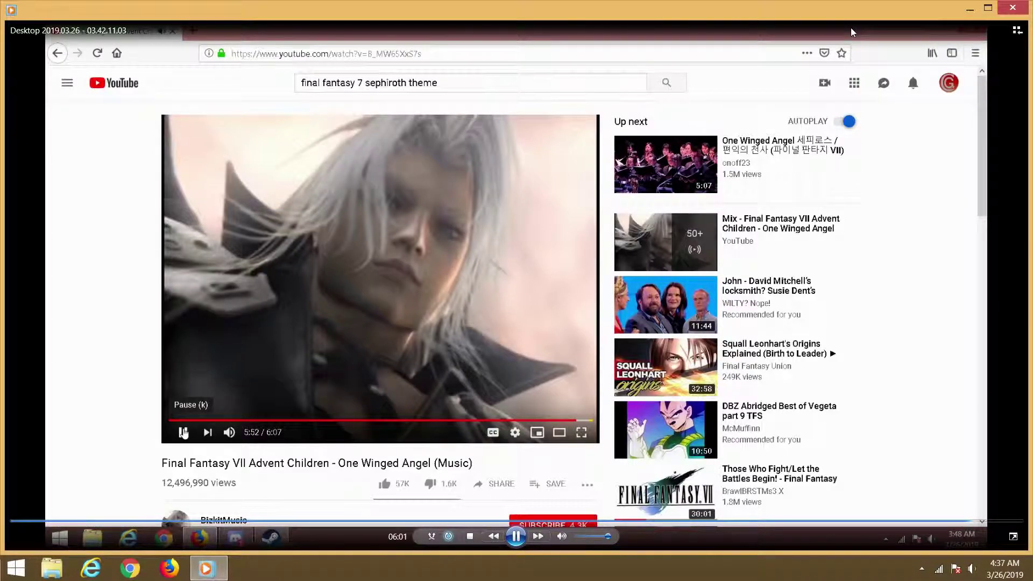
click(1012, 5)
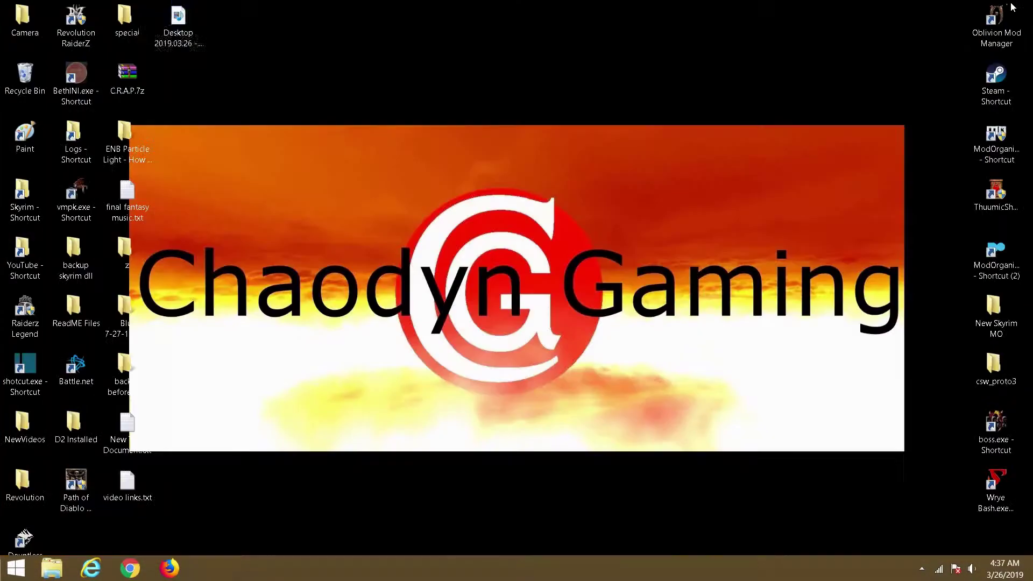
- Switch to Shotcut, load the recorded desktop video (Desktop 2019.03.26 - 03.42.11.03.mp4) and add it to the timeline
click(179, 21)
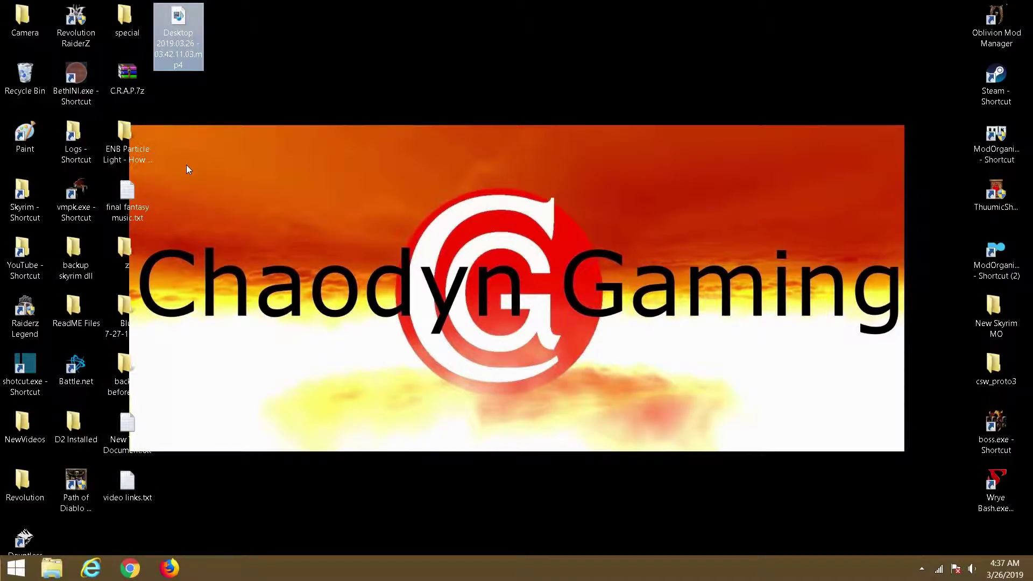
double_click(33, 364)
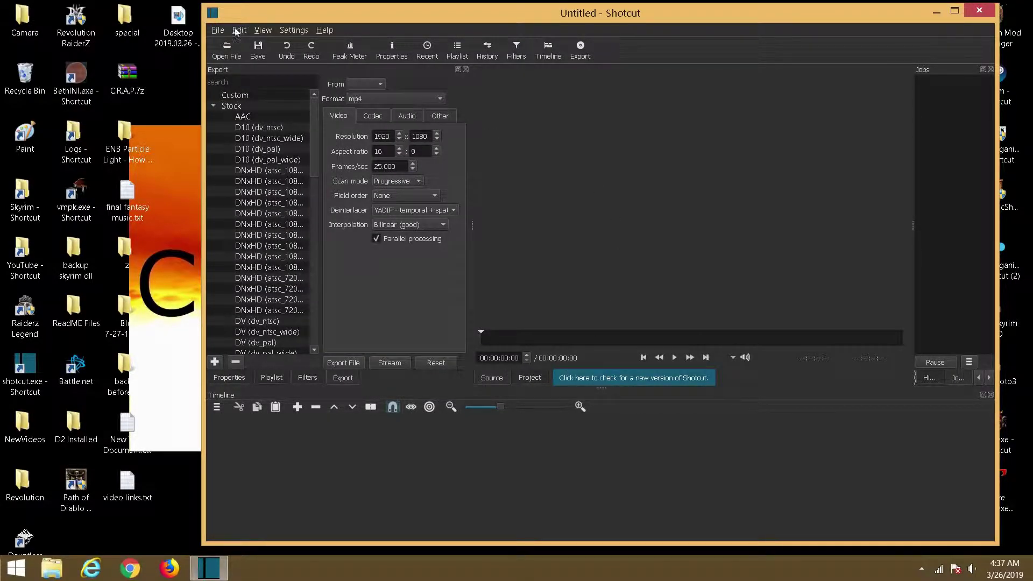
drag(180, 47, 640, 200)
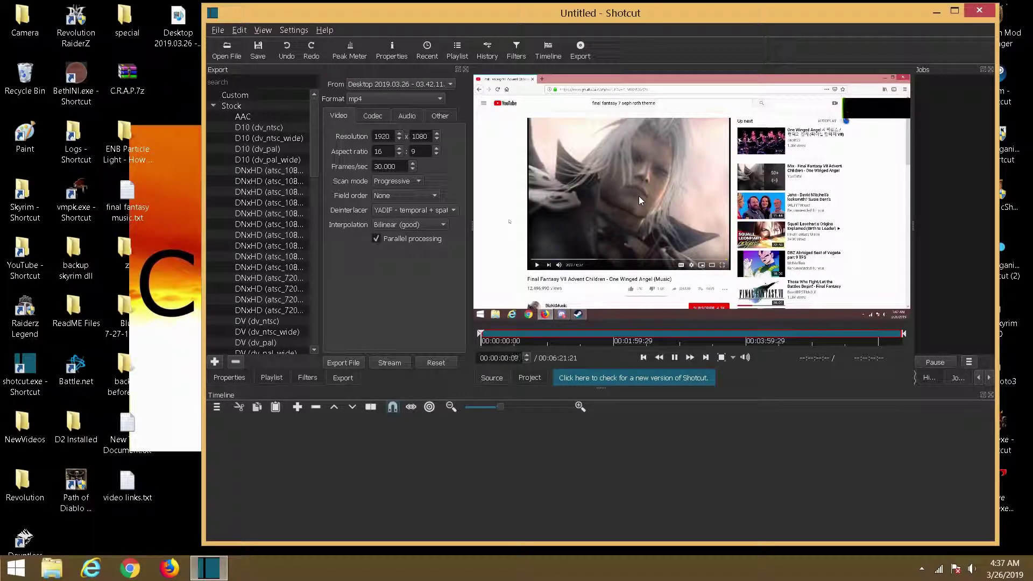
click(674, 357)
drag(599, 196, 462, 436)
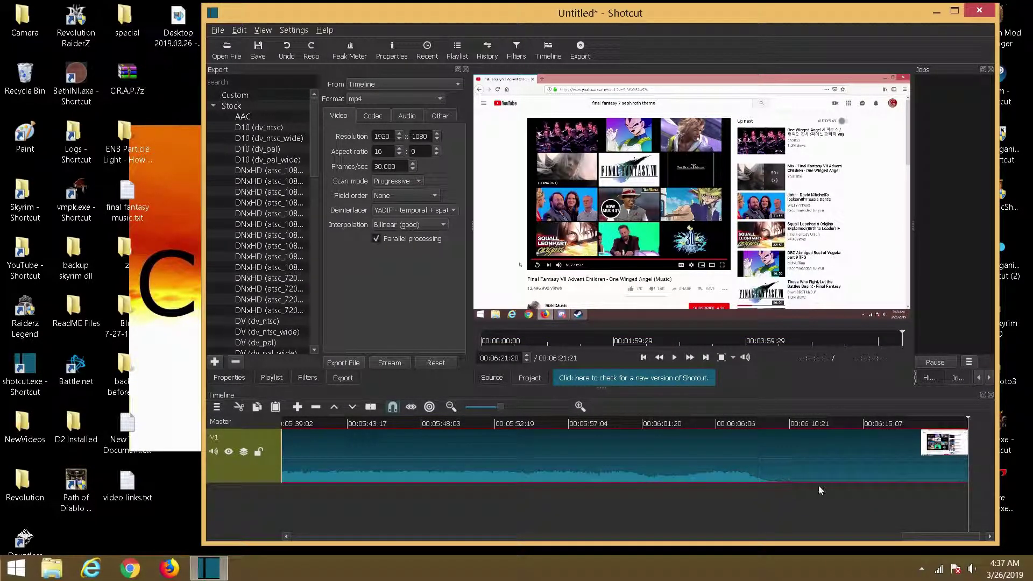
- Split the clip at 00:00:09:00, just before the music starts, and ripple-remove the leading part
drag(887, 540, 253, 523)
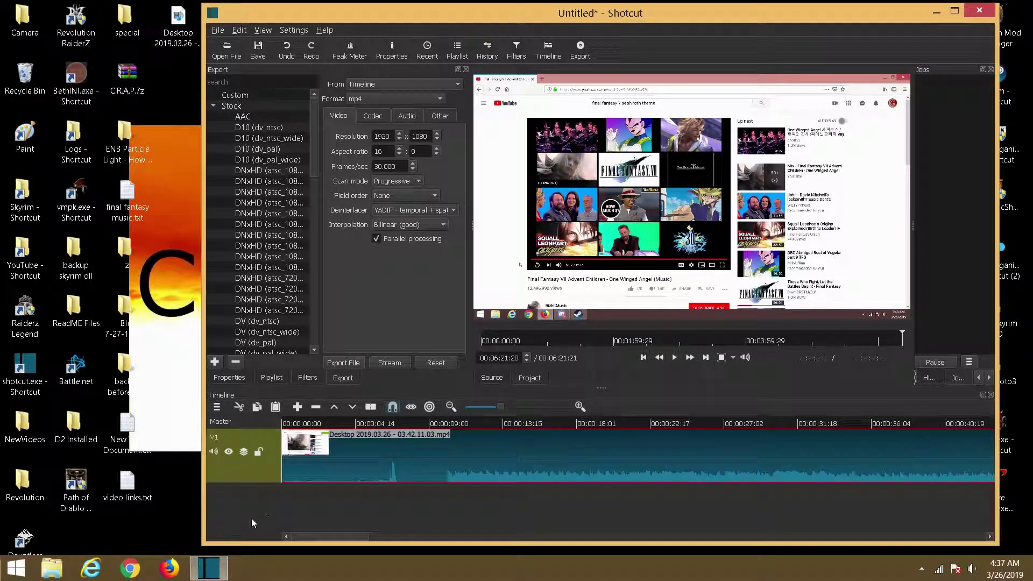
click(426, 506)
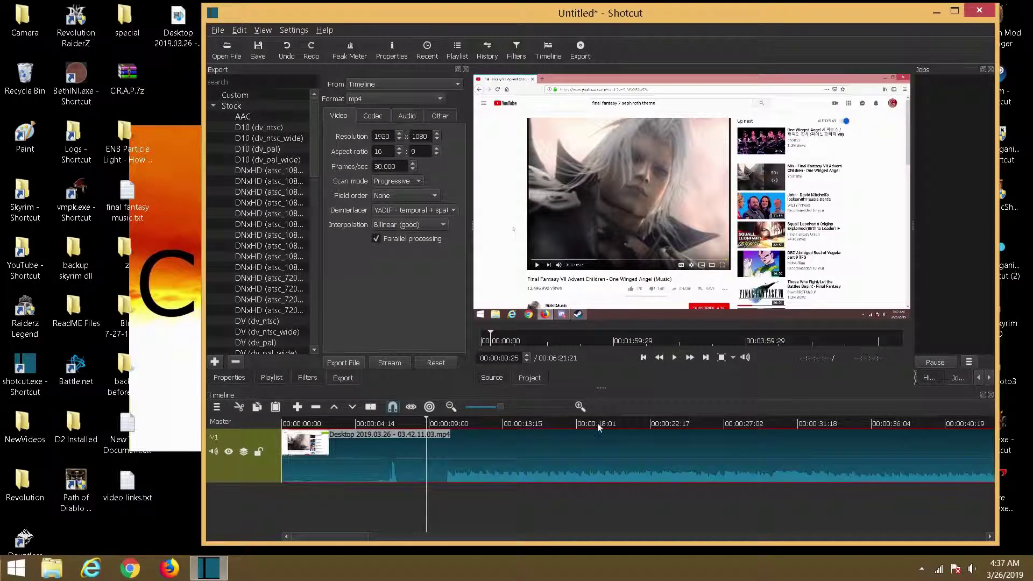
click(677, 358)
click(675, 358)
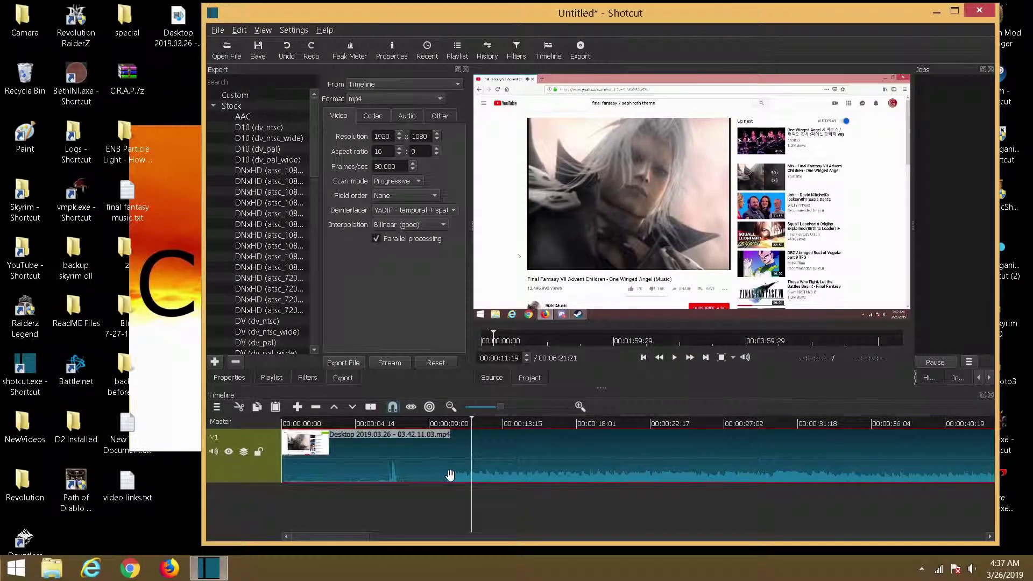
click(429, 494)
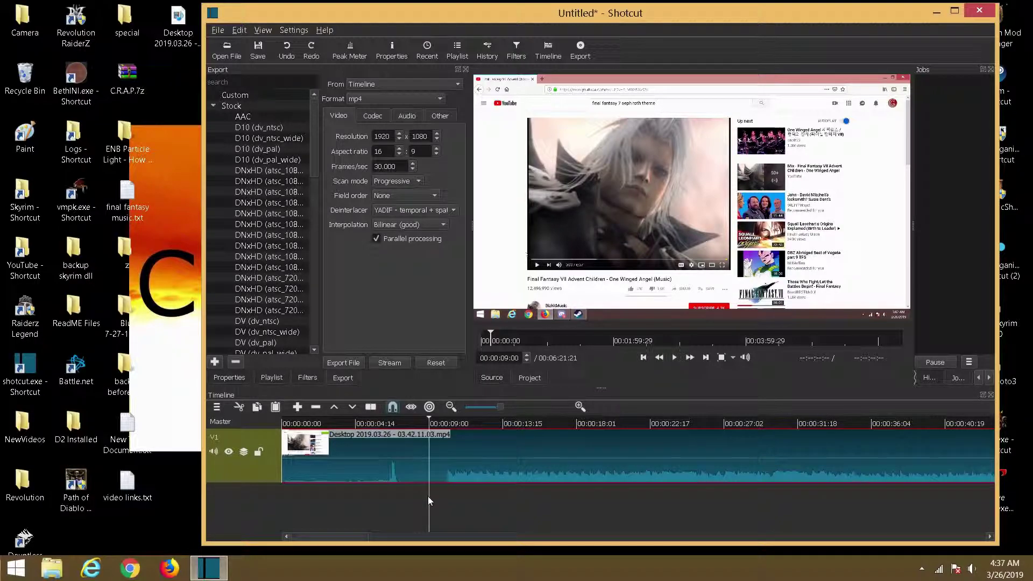
click(370, 408)
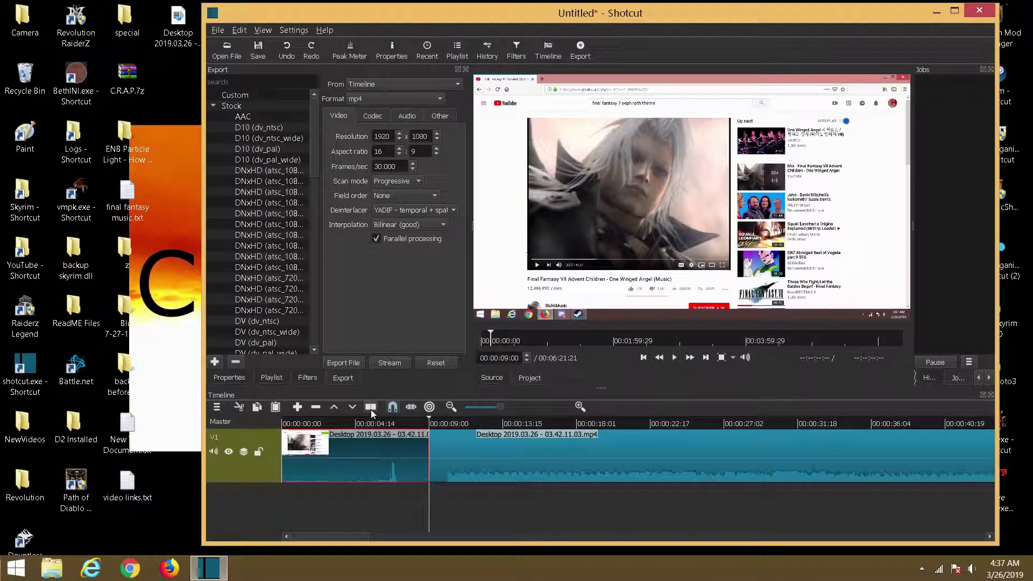
right_click(376, 464)
click(405, 468)
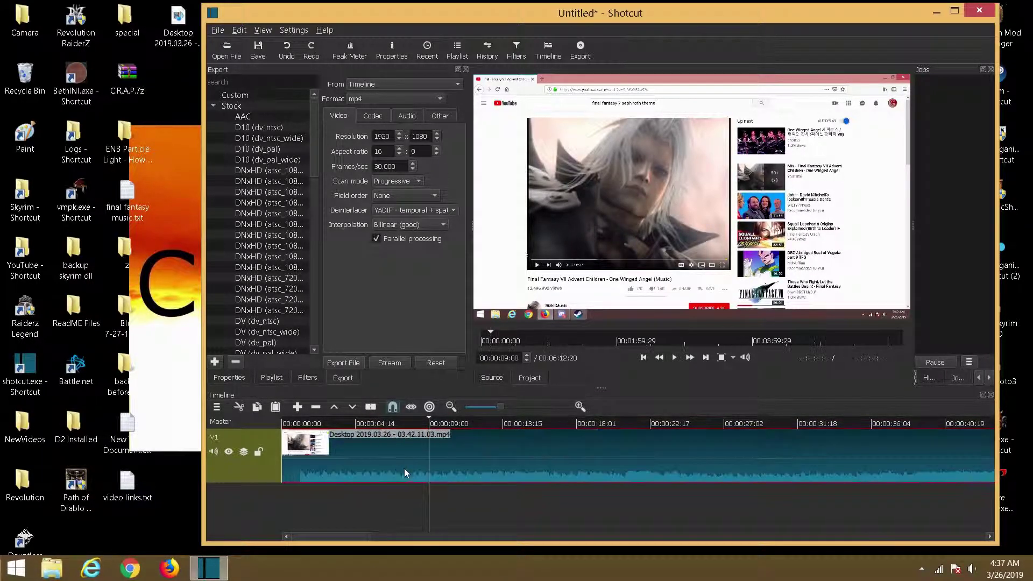
- Split the clip at 00:06:02:06, just after the music fades out, and remove the trailing part
drag(331, 533, 985, 538)
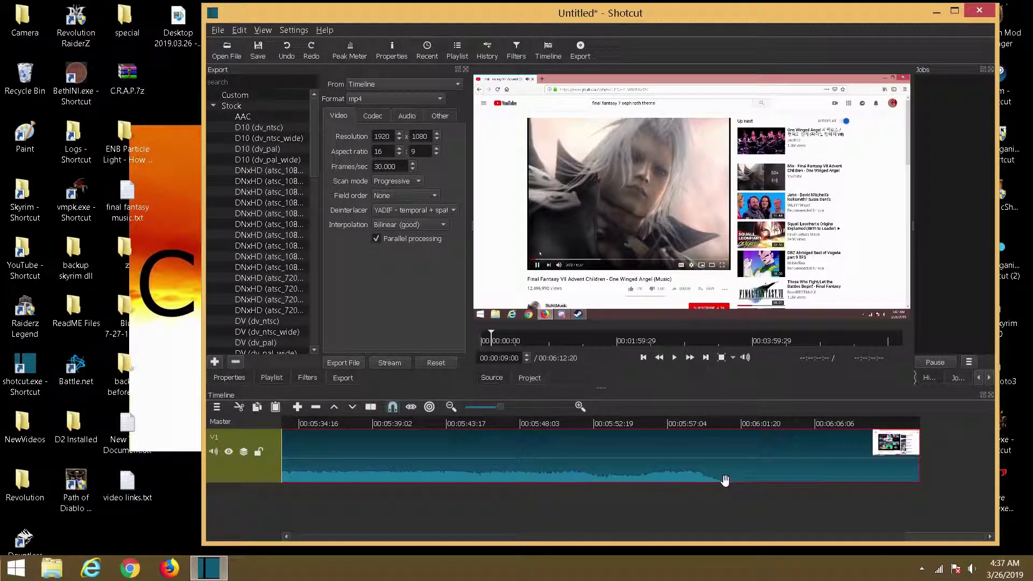
click(750, 494)
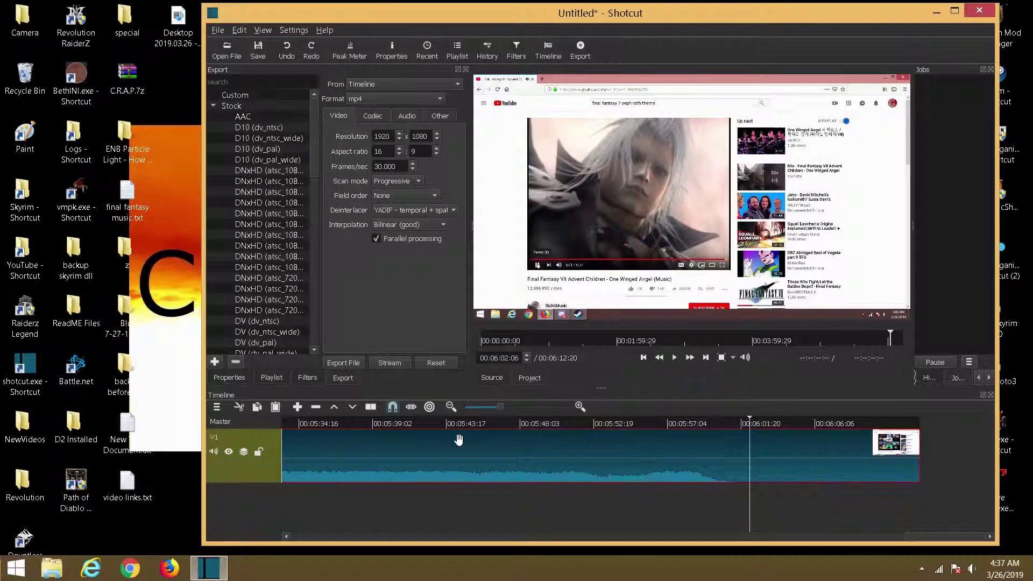
click(370, 408)
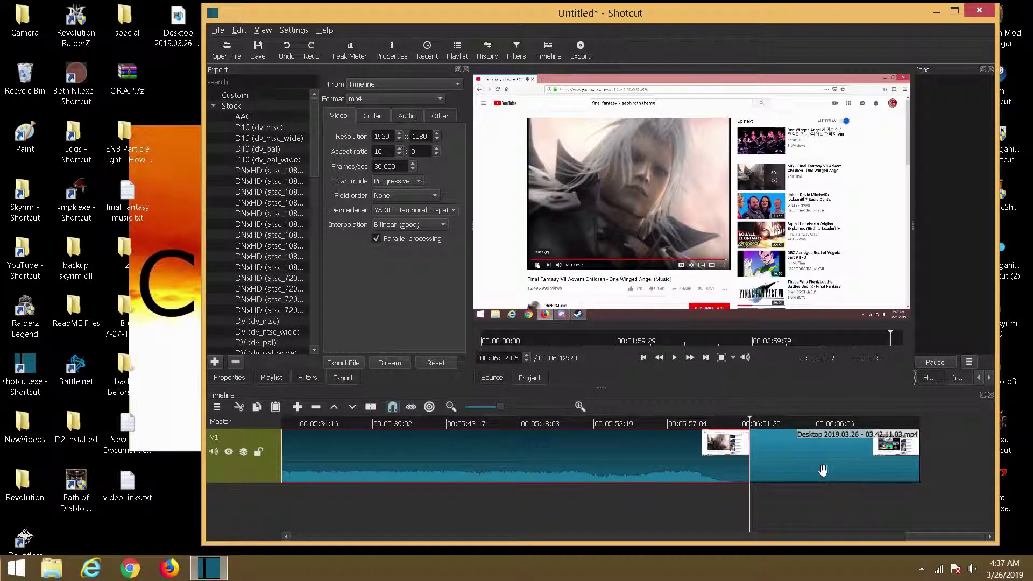
click(824, 470)
right_click(823, 470)
click(838, 476)
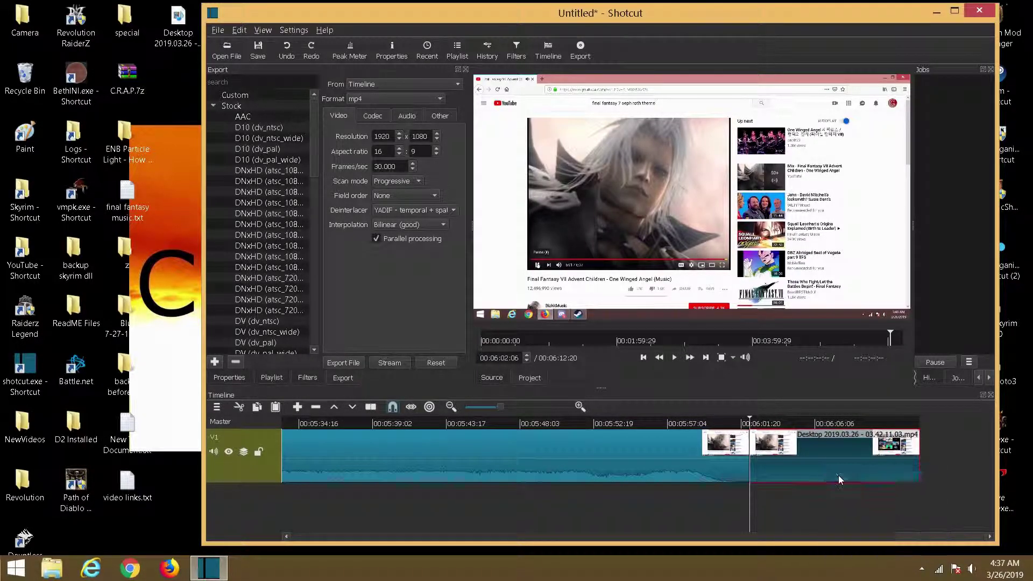
drag(925, 538, 272, 505)
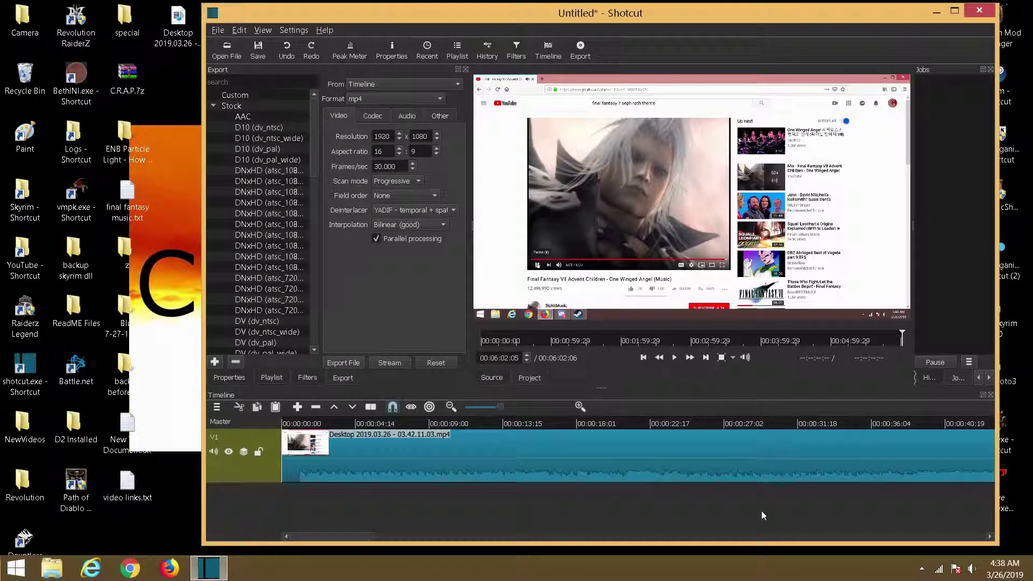
drag(327, 535, 273, 518)
- Export the timeline with the MP3 preset to the Desktop as sephiroth.mp3
drag(315, 154, 324, 270)
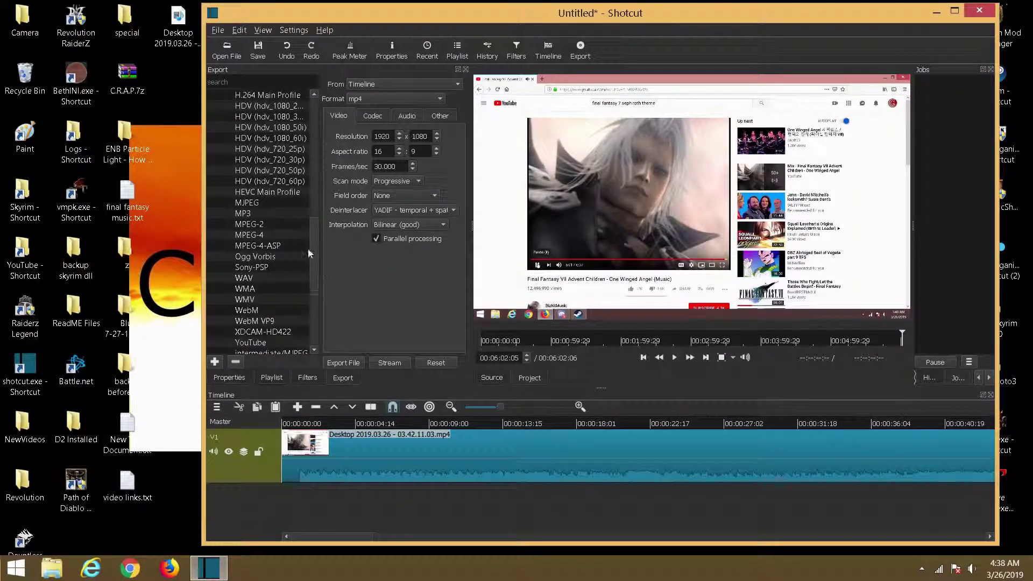
click(254, 213)
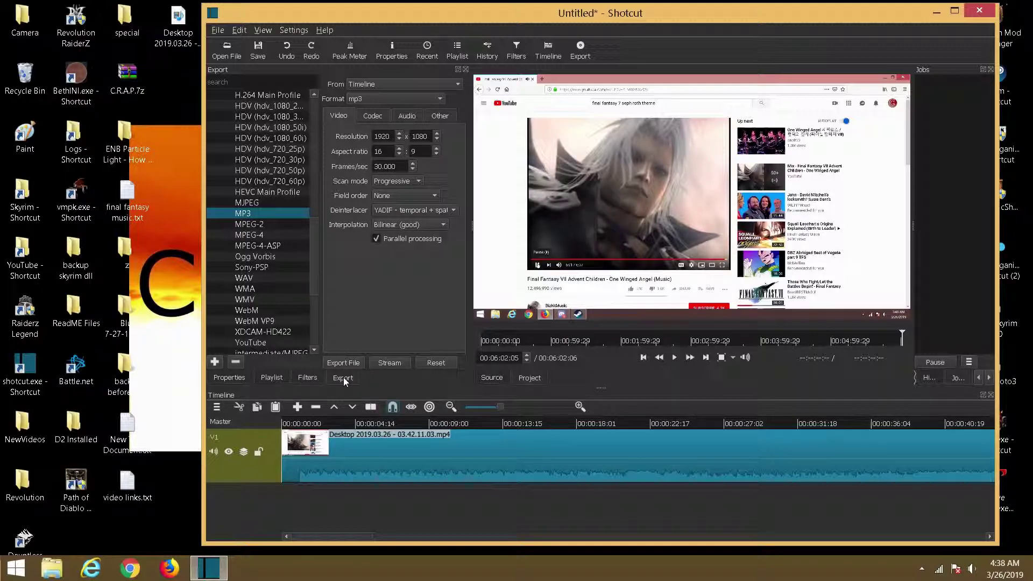
click(351, 360)
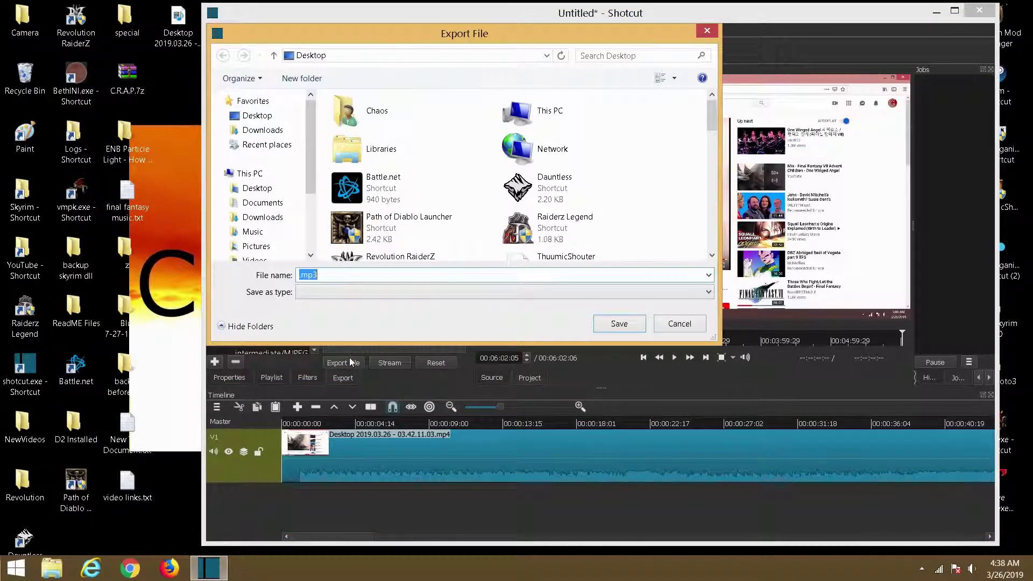
text(sephiroth)
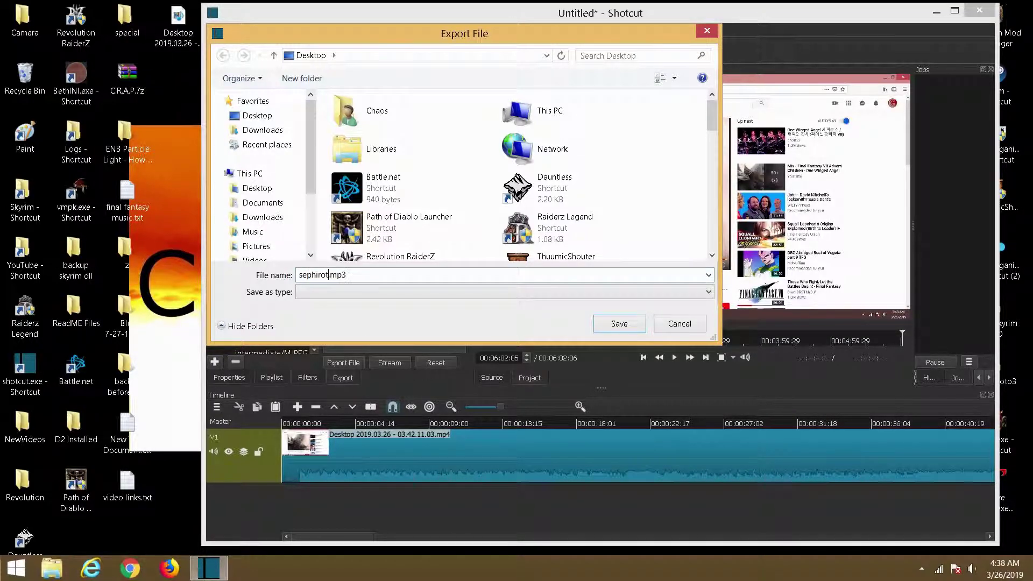
click(616, 325)
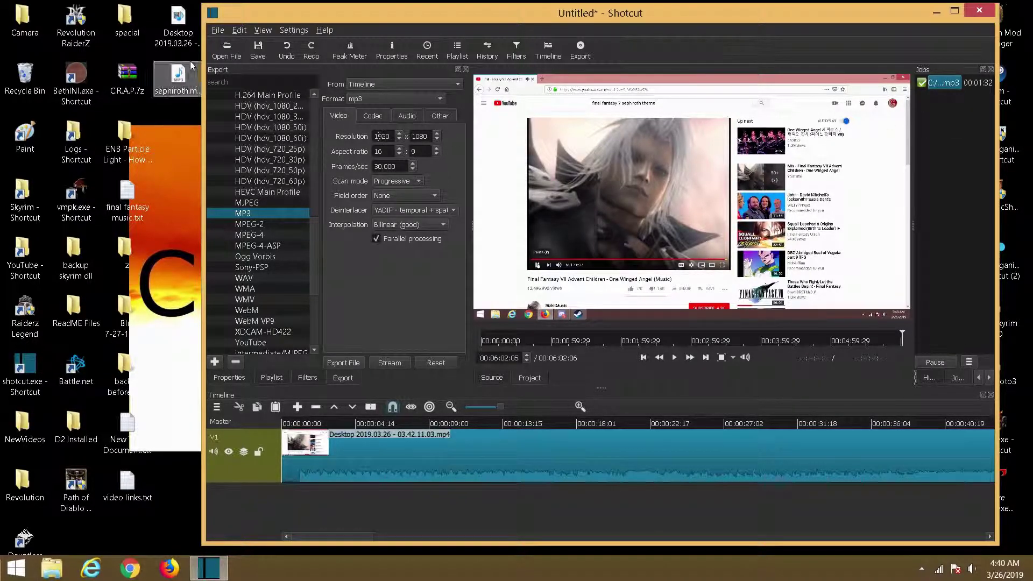
- Exit Shotcut without saving the project changes
click(217, 30)
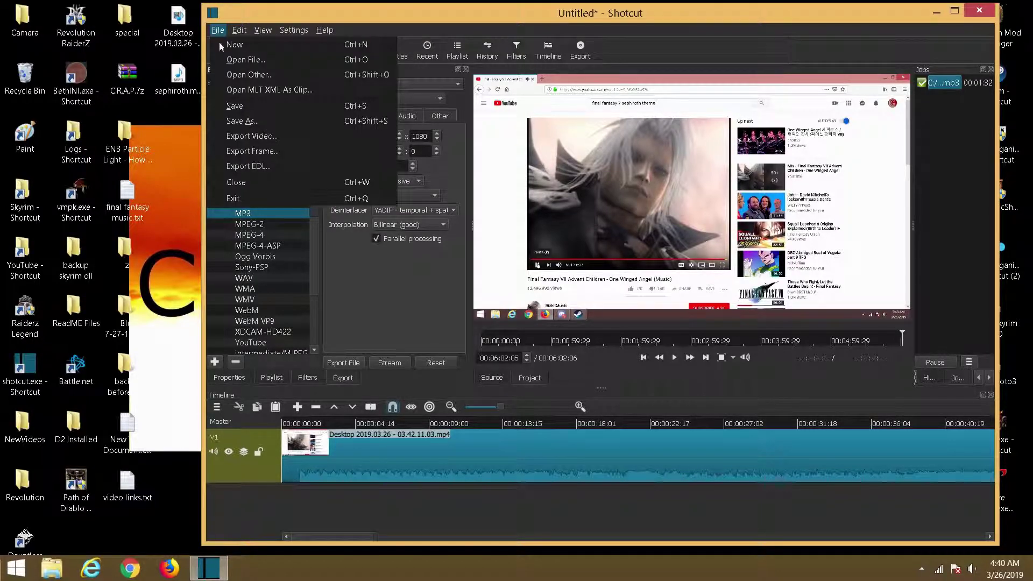
click(247, 198)
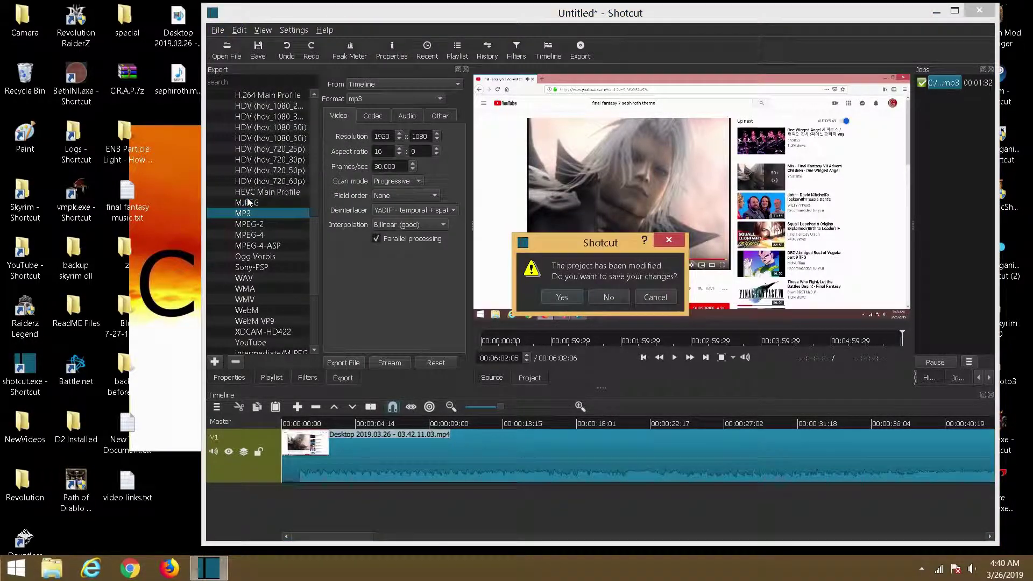
click(607, 298)
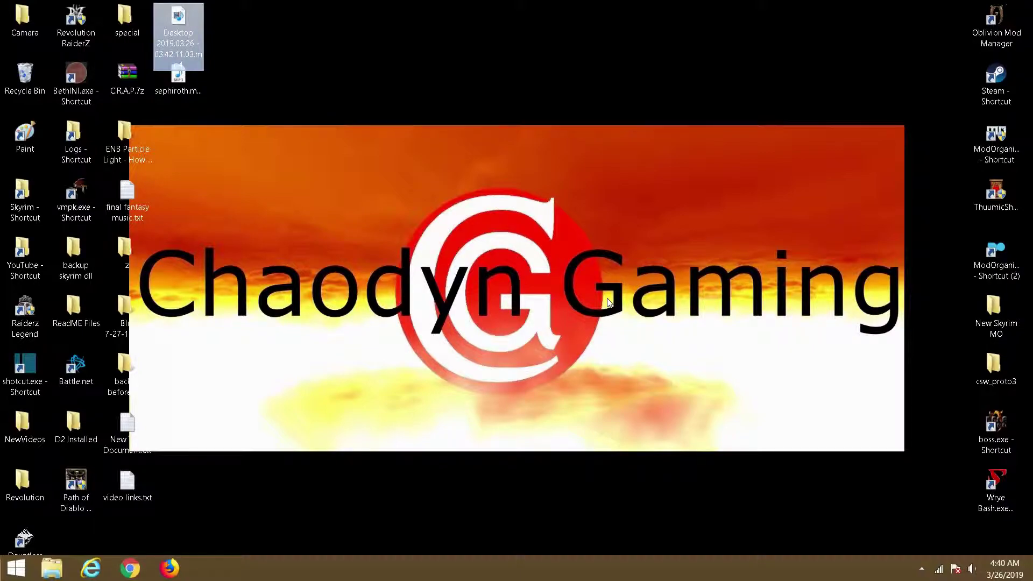
- Move the exported sephiroth MP3 to an empty spot on the desktop and play it to check the audio
drag(178, 78, 186, 139)
drag(347, 87, 393, 59)
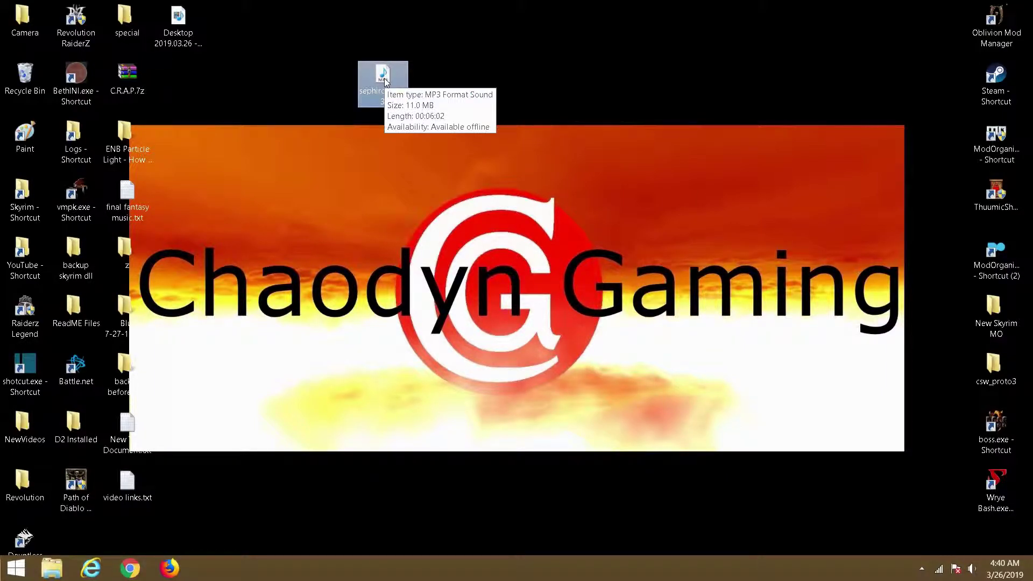
double_click(384, 78)
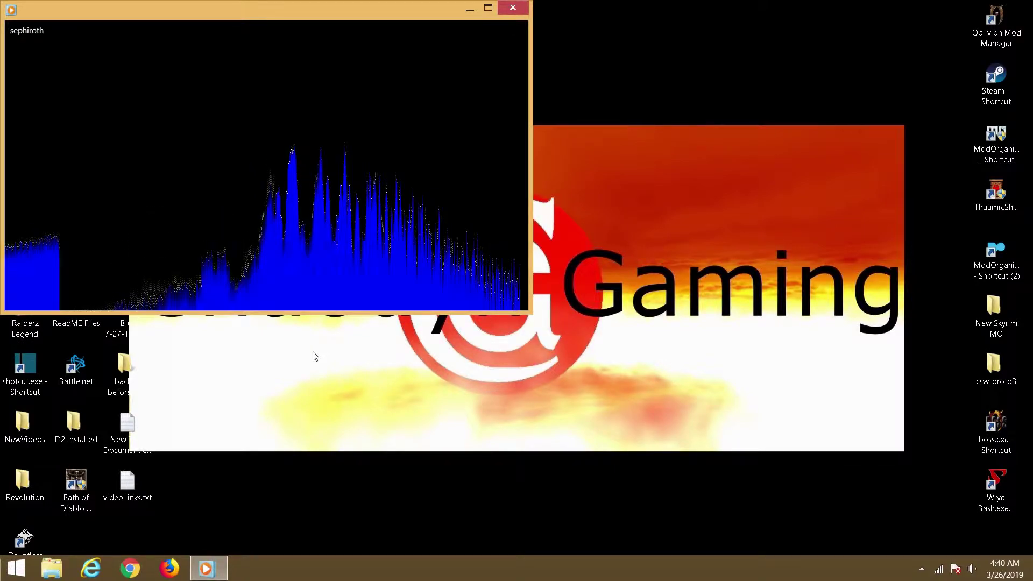
mouse_move(294, 225)
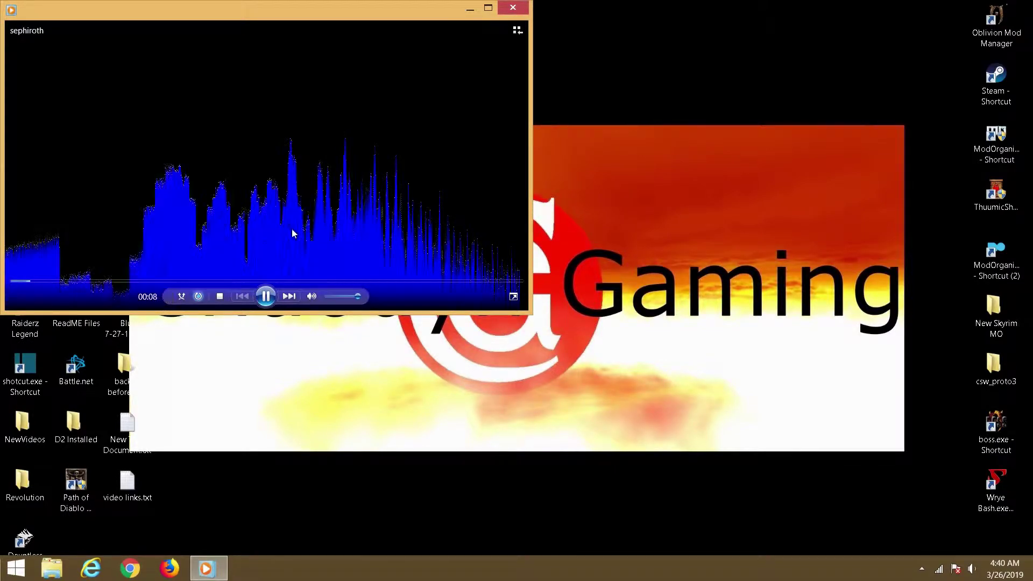